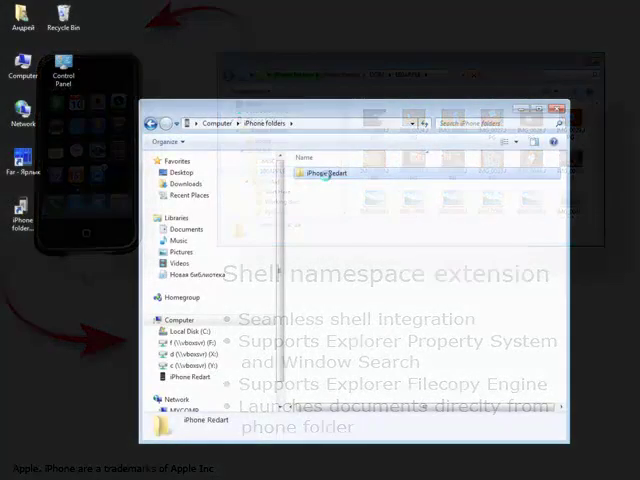
# Open iPhone Redart > DCIM > 100APPLE and switch the view layout to Details
pyautogui.doubleClick(325, 175)
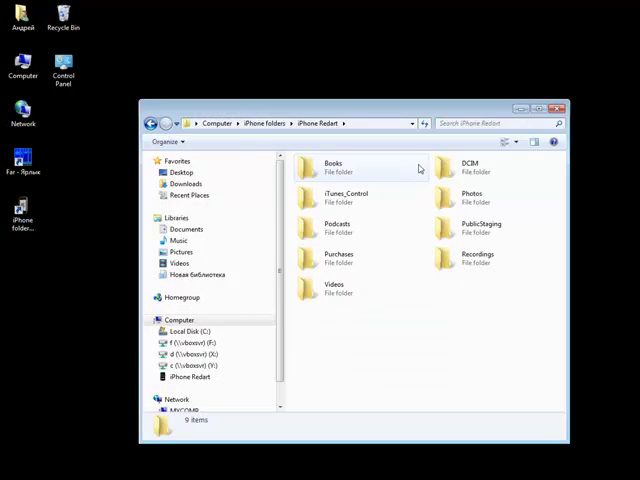
pyautogui.moveTo(474, 128)
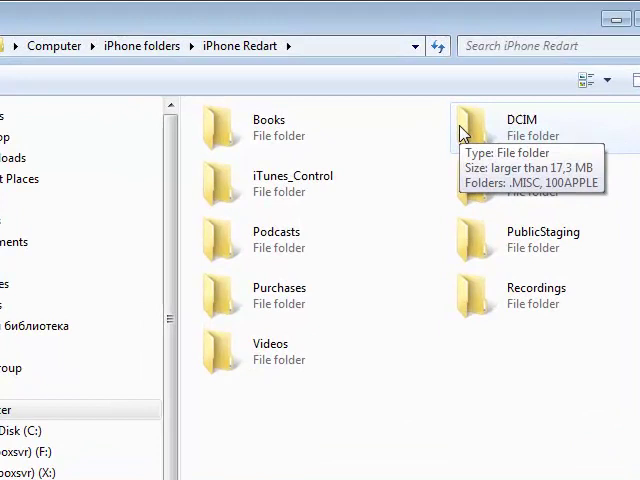
pyautogui.doubleClick(450, 151)
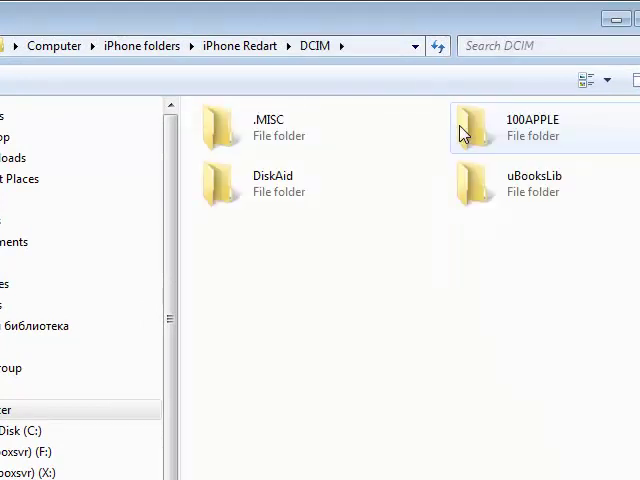
pyautogui.doubleClick(551, 132)
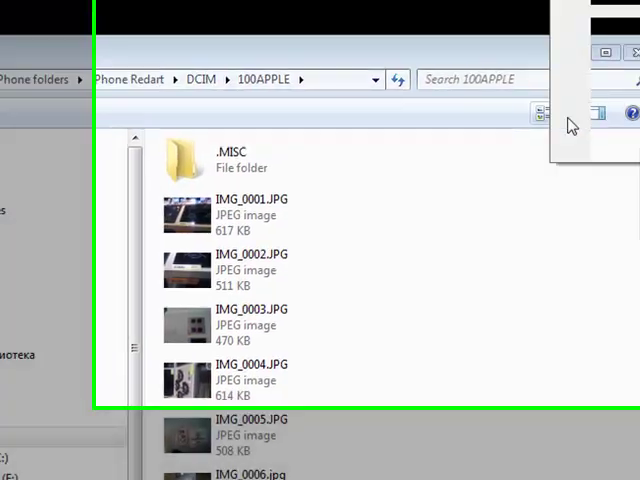
pyautogui.click(606, 79)
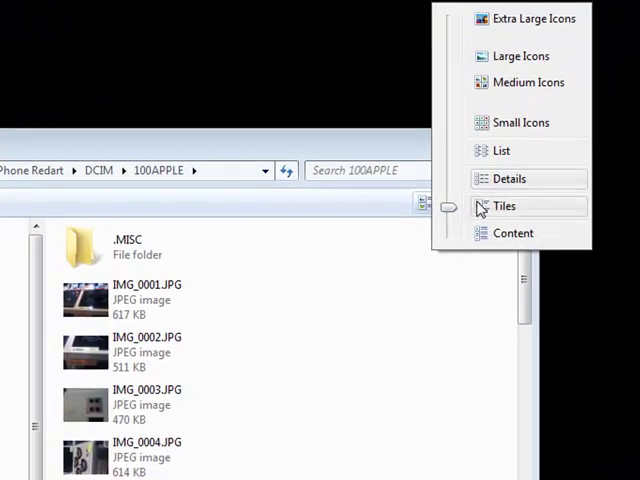
pyautogui.click(483, 182)
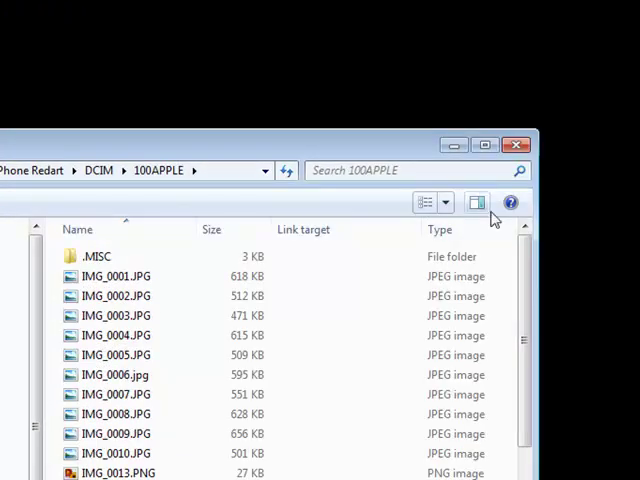
pyautogui.keyDown('ctrl'); pyautogui.scroll(3, 526, 277); pyautogui.keyUp('ctrl')
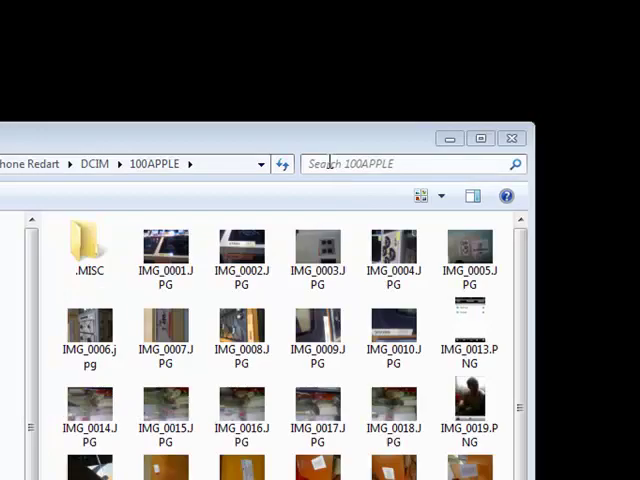
# Search 100APPLE for 'img' with the size:medium filter, then go back to DCIM
pyautogui.click(329, 165)
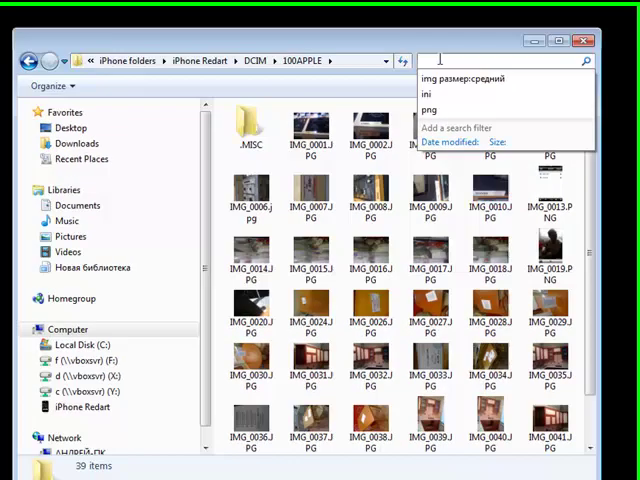
pyautogui.write('img')
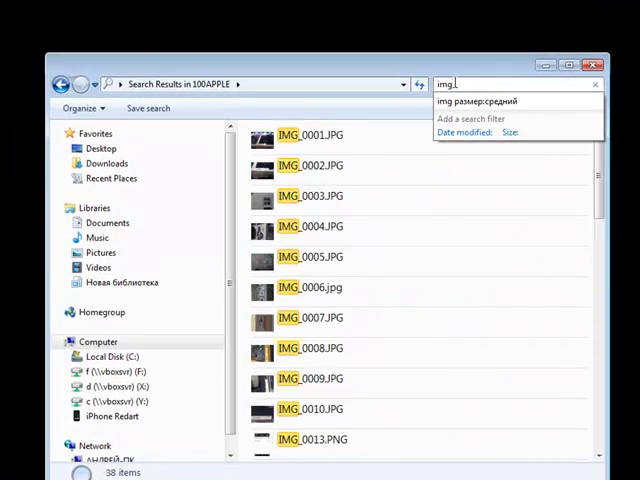
pyautogui.click(510, 132)
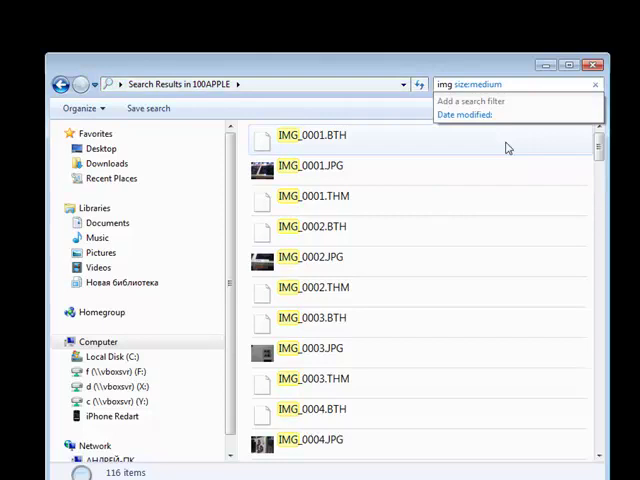
pyautogui.click(46, 62)
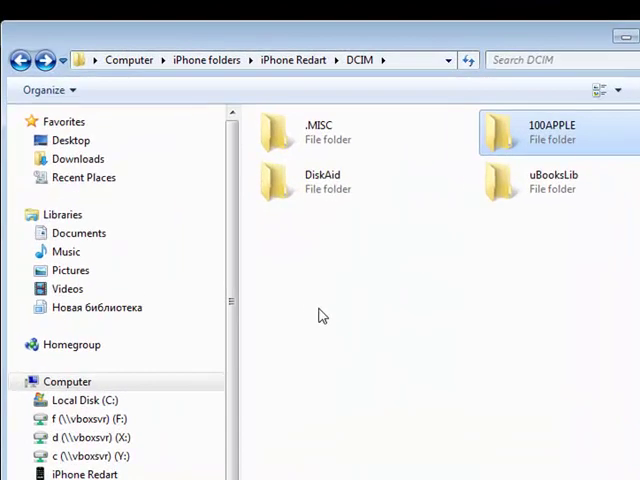
# Create and open 'New Folder' inside DiskAid, and open the Андрей home folder separately
pyautogui.doubleClick(331, 191)
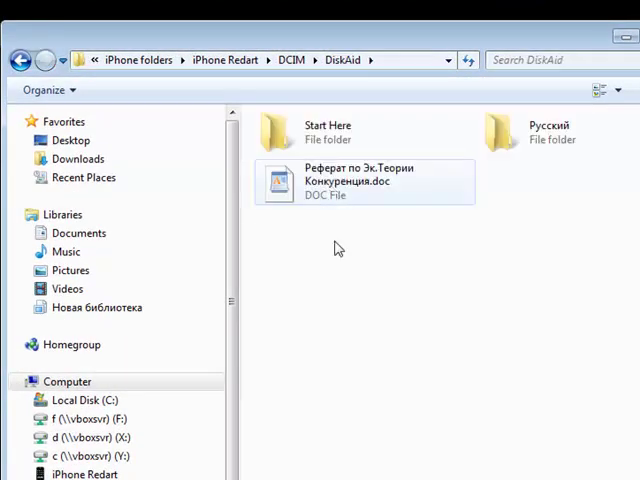
pyautogui.rightClick(340, 273)
pyautogui.click(409, 409)
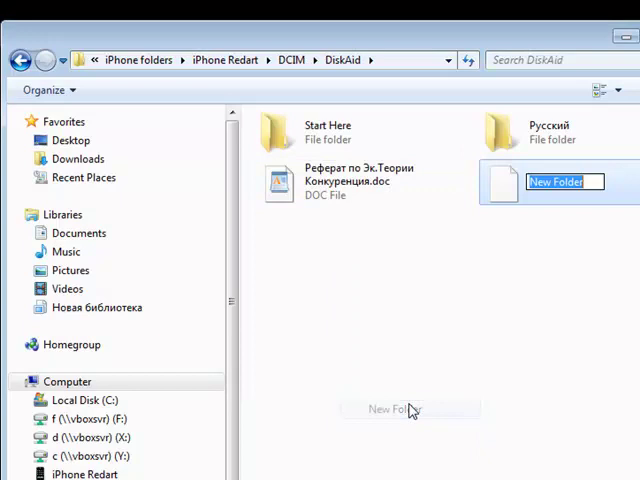
pyautogui.press('Return')
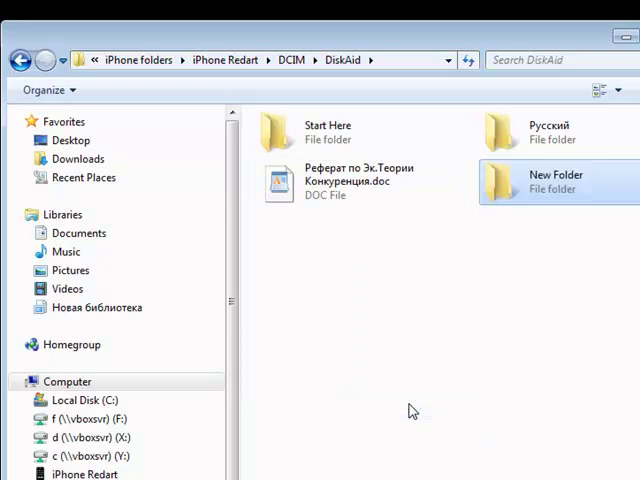
pyautogui.doubleClick(521, 203)
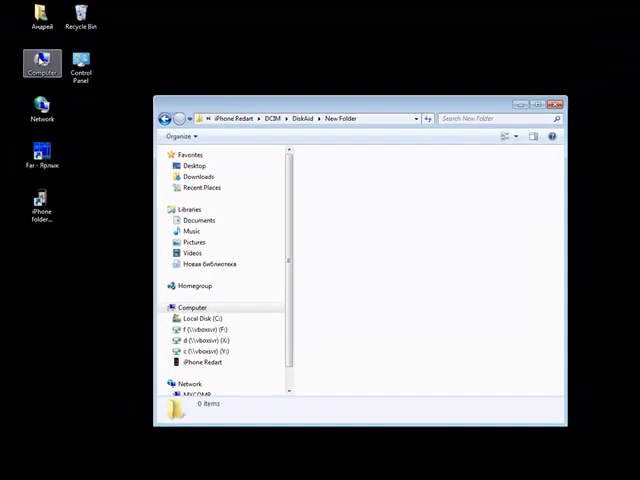
pyautogui.doubleClick(41, 30)
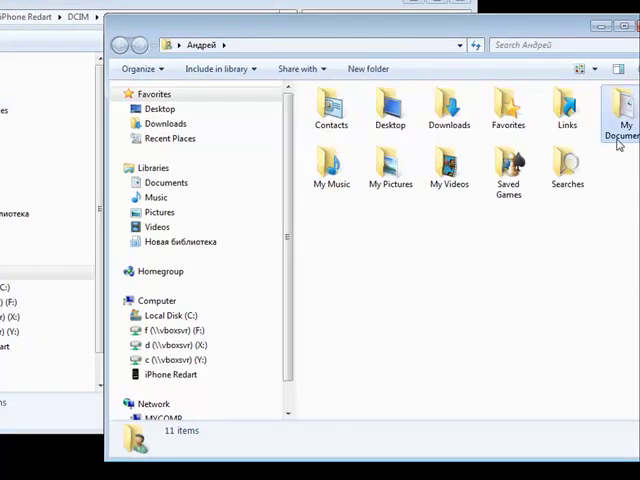
# Open Working docs from My Documents and cancel the slow OFFICE2003 document copy
pyautogui.doubleClick(618, 145)
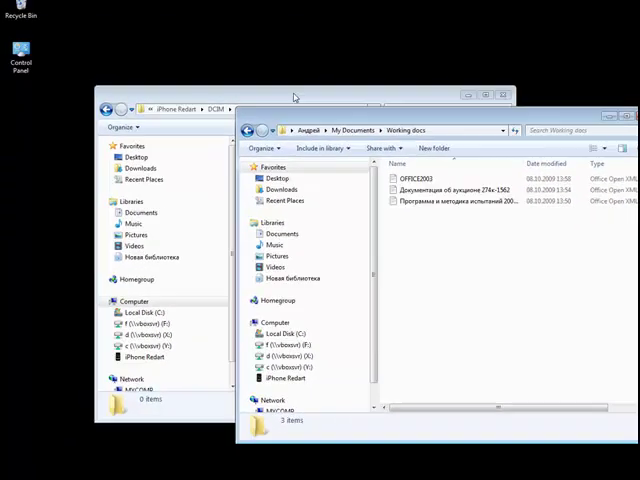
pyautogui.moveTo(294, 97); pyautogui.dragTo(229, 100)
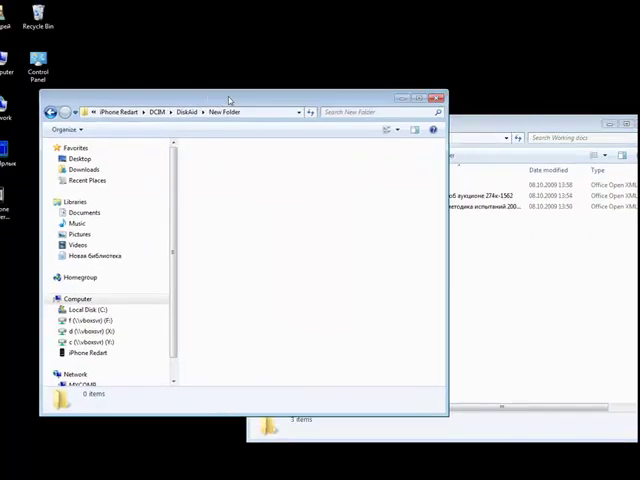
pyautogui.click(537, 134)
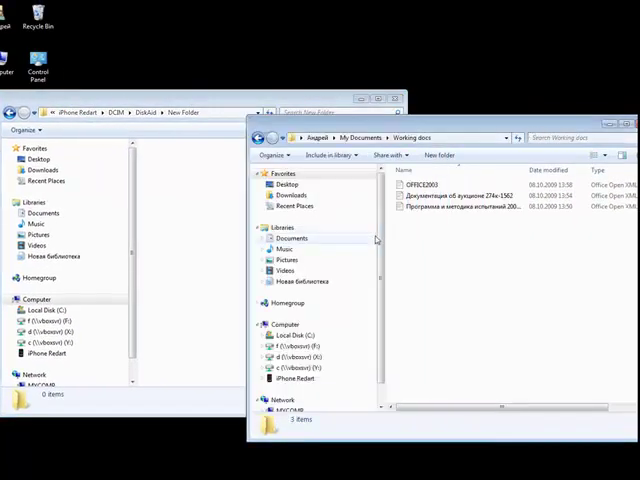
pyautogui.doubleClick(420, 188)
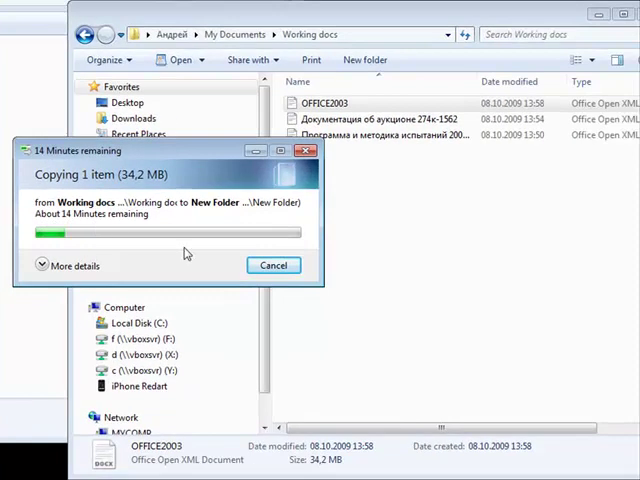
pyautogui.click(254, 267)
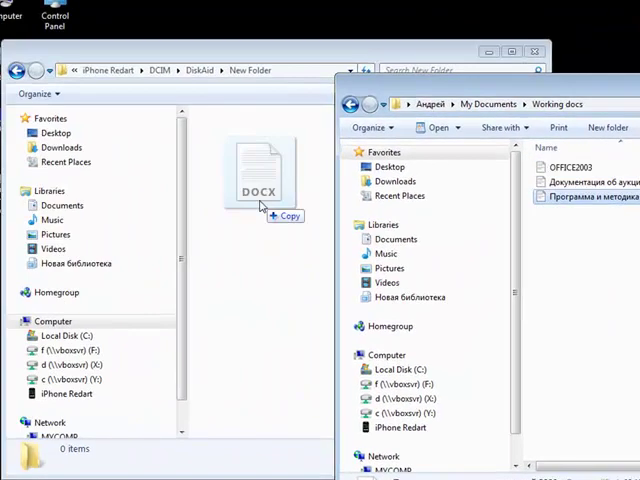
# Copy 'Программа и методика испытаний 20090904.docx' into the phone's New Folder
pyautogui.moveTo(590, 196); pyautogui.dragTo(261, 206)
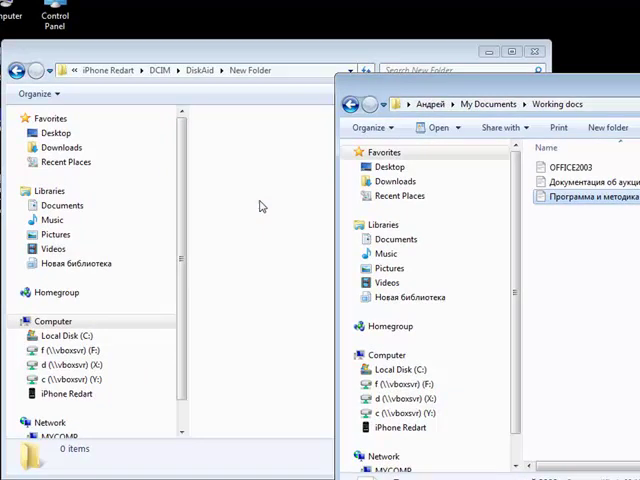
pyautogui.click(274, 60)
pyautogui.click(276, 123)
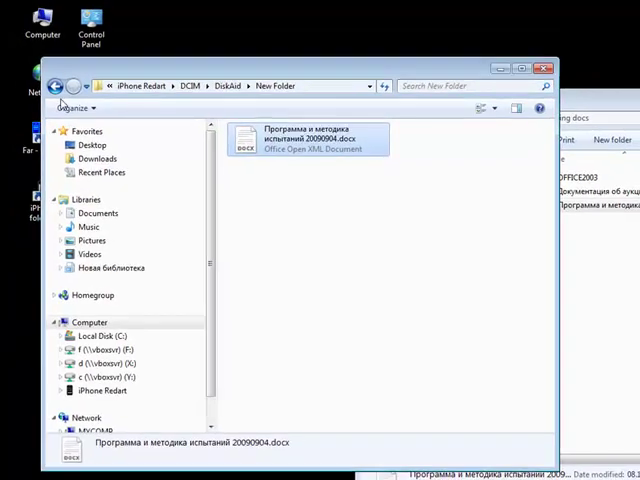
# Rename New Folder in DiskAid to 'Working docs'
pyautogui.click(64, 95)
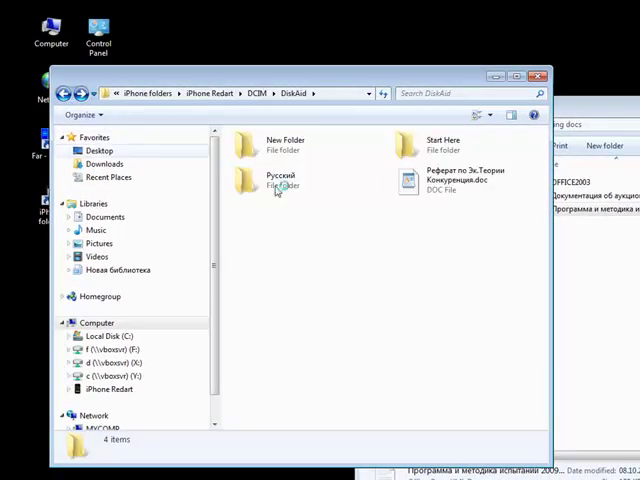
pyautogui.click(284, 154)
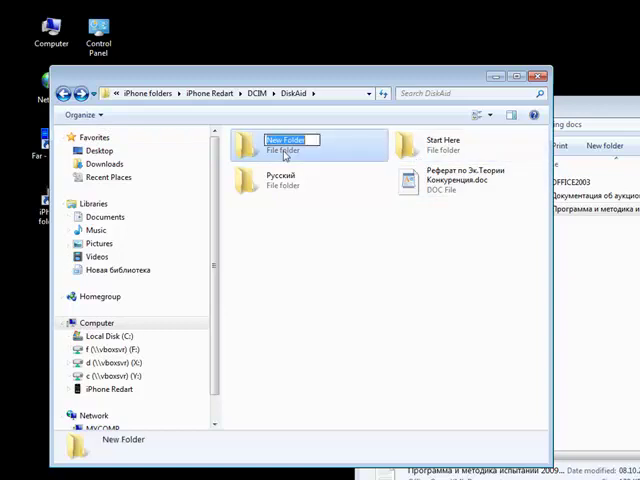
pyautogui.write('Working')
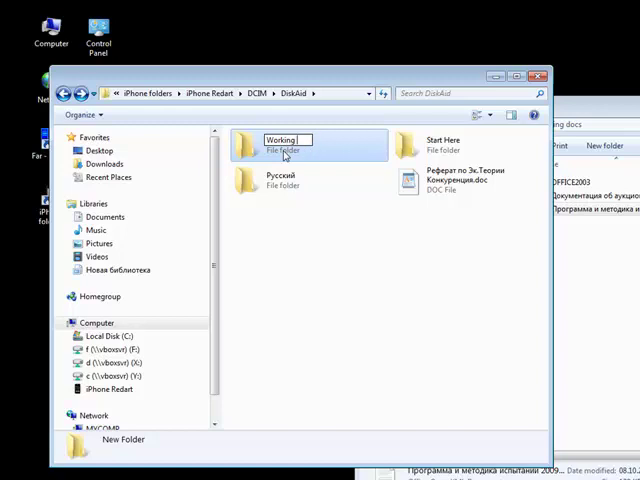
pyautogui.write(' docs')
pyautogui.press('Return')
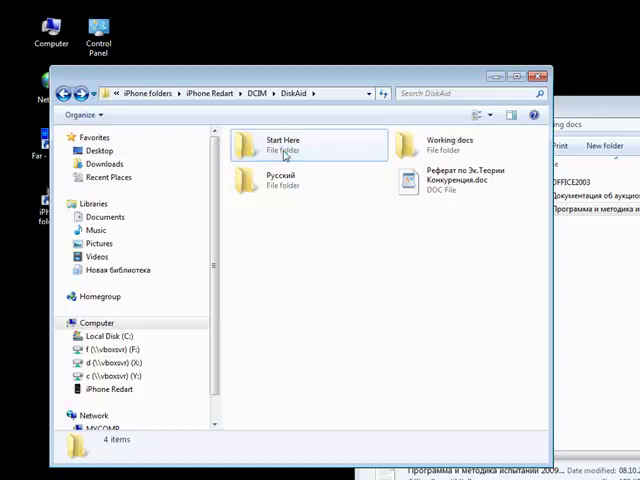
# Create a desktop shortcut to Working docs and open it from the desktop
pyautogui.moveTo(440, 145); pyautogui.dragTo(279, 74)
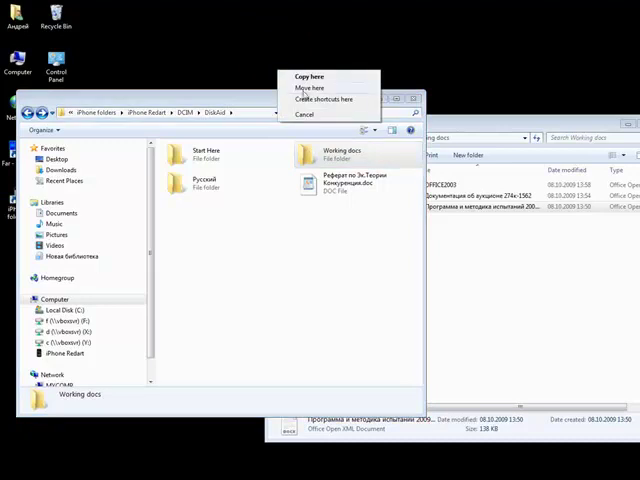
pyautogui.click(308, 100)
pyautogui.press('super+d')
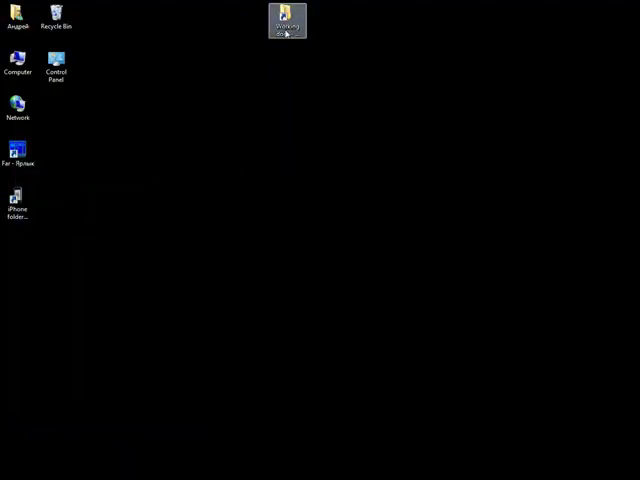
pyautogui.doubleClick(286, 30)
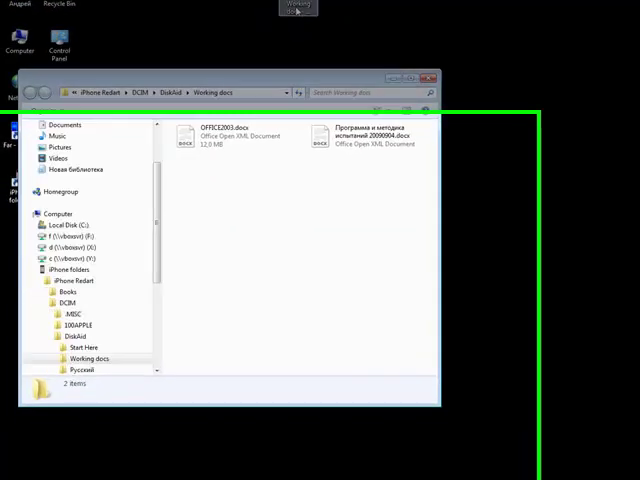
# Close Working docs and choose русский as the Windows display language
pyautogui.hotkey('alt', 'F4')
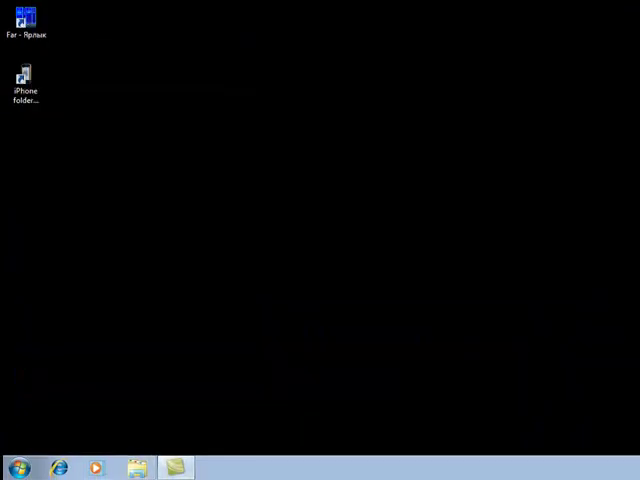
pyautogui.click(19, 467)
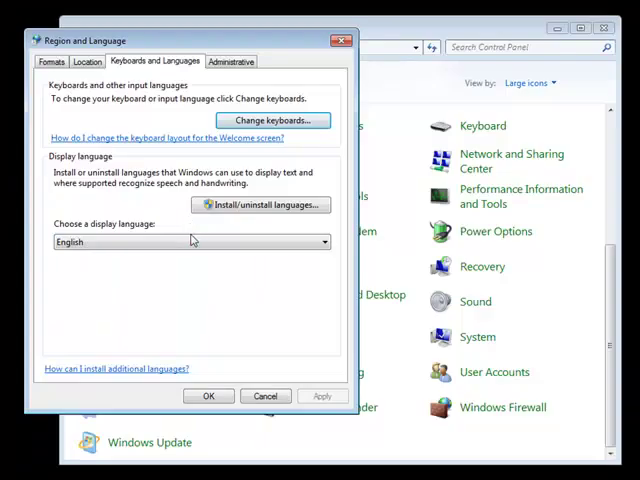
pyautogui.click(191, 241)
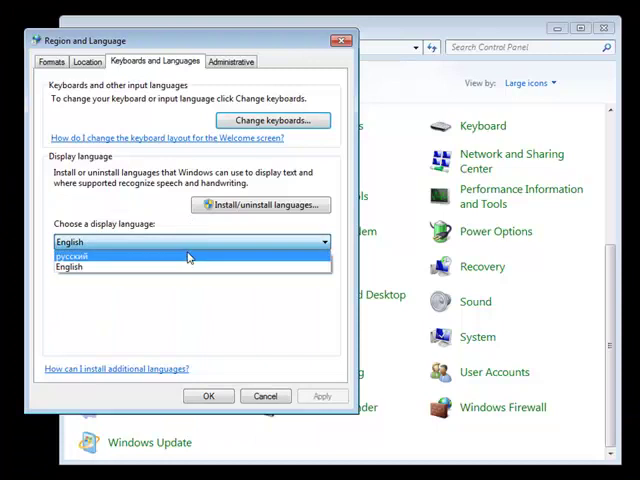
pyautogui.click(189, 257)
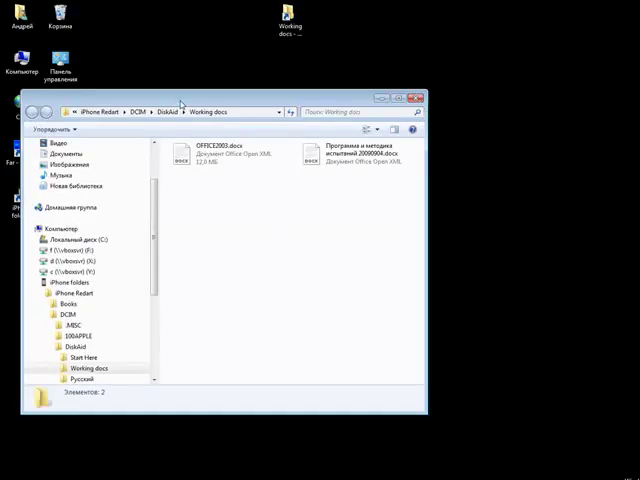
# Drag the methodology document from Мои документы\Working docs onto the phone's Working docs
pyautogui.doubleClick(447, 264)
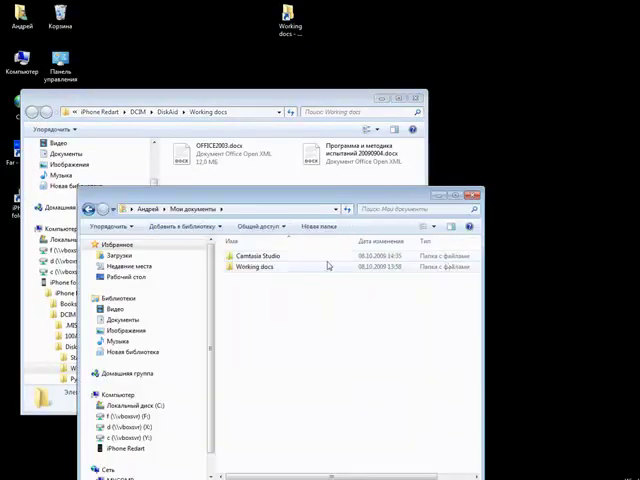
pyautogui.doubleClick(311, 267)
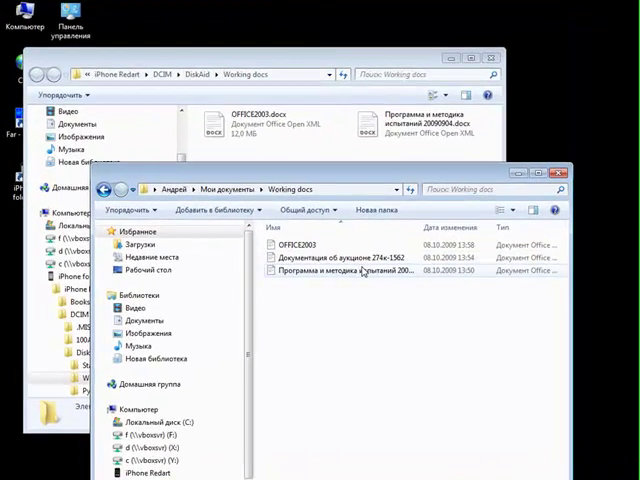
pyautogui.moveTo(361, 271); pyautogui.dragTo(344, 158)
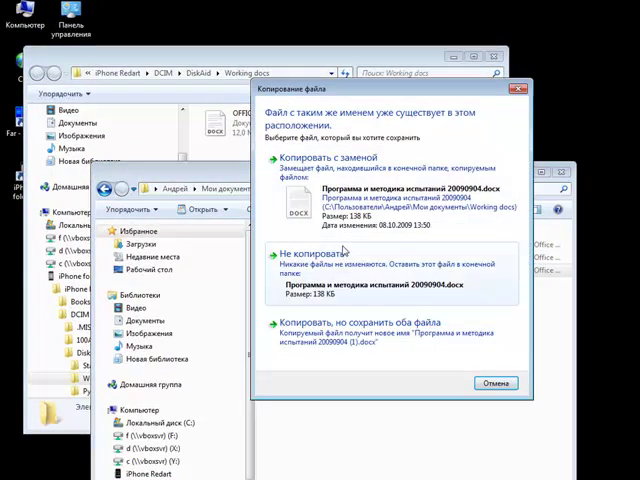